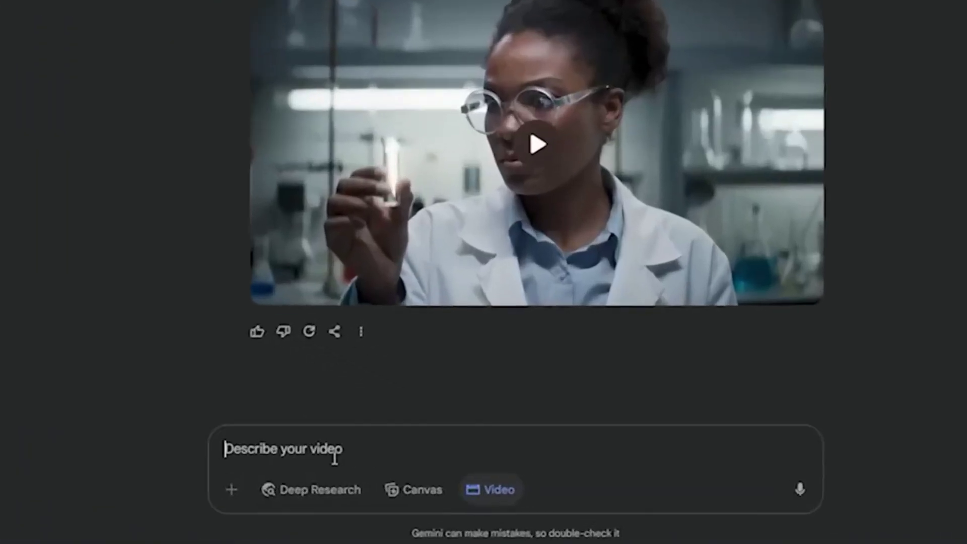
- Submit the angry ape-leader video prompt in Gemini and play the generated video
{"action": "type", "text": "A ch"}
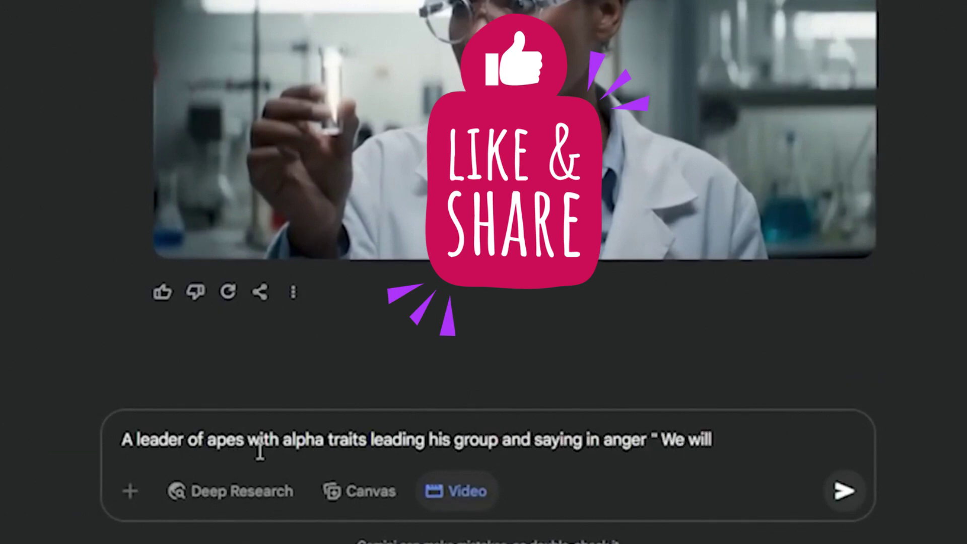
{"action": "type", "text": "e humans , we are not slaves anymore \"  , cinematic"}
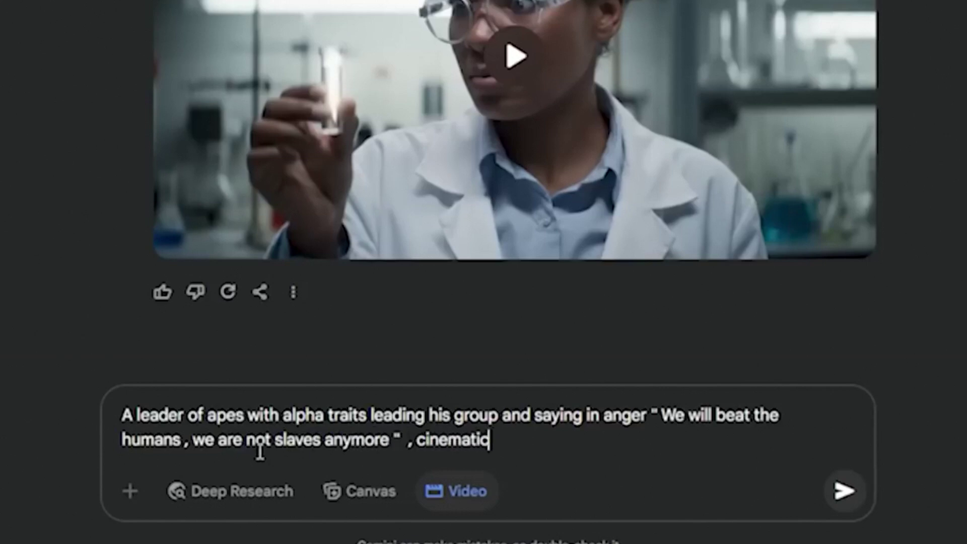
{"action": "type", "text": "t of"}
{"action": "key", "text": "Return"}
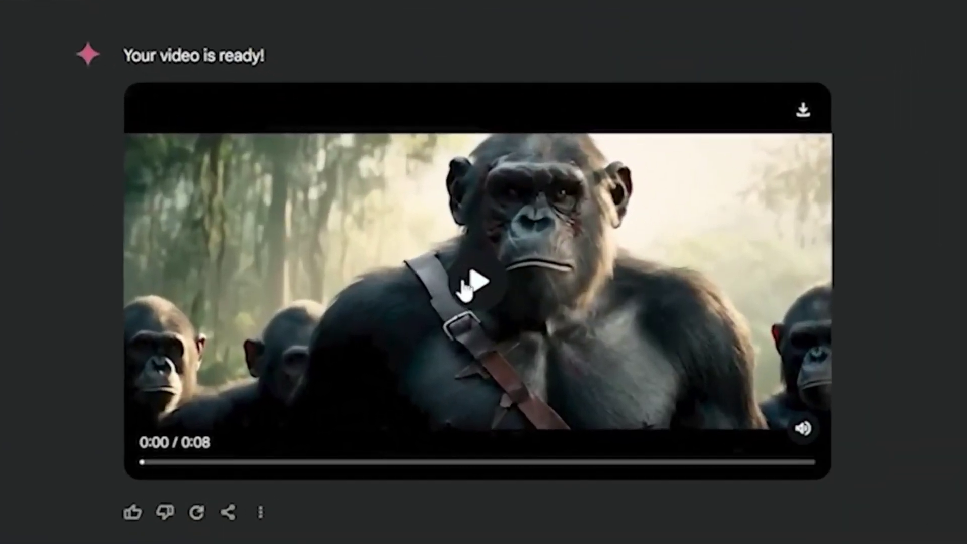
{"action": "left_click", "coordinate": [466, 288]}
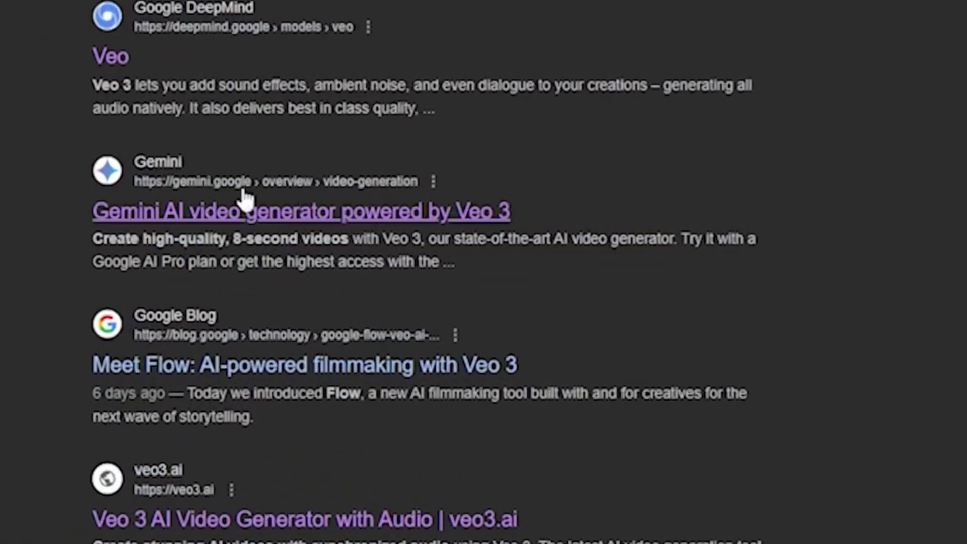
- Open the 'Gemini AI video generator powered by Veo 3' result, then its Subscriptions plans
{"action": "left_click", "coordinate": [384, 204]}
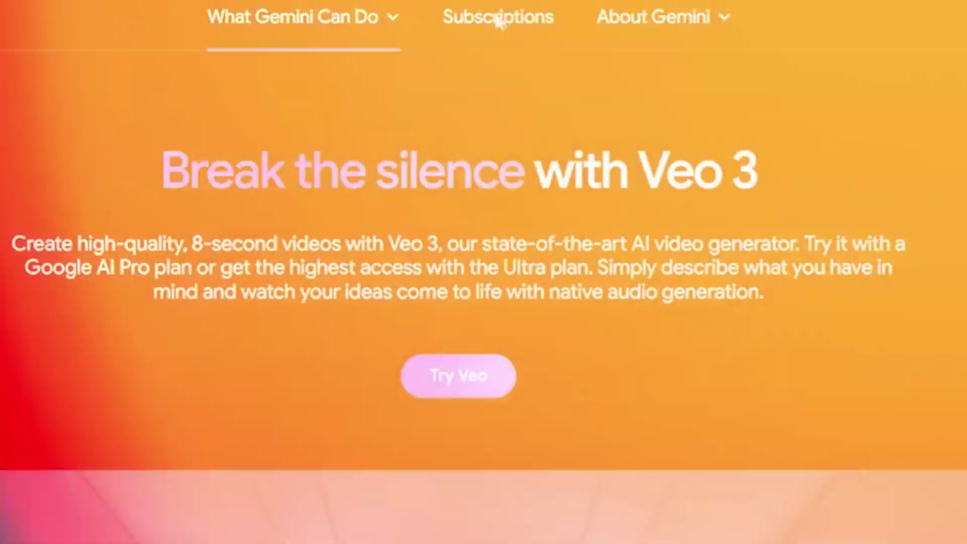
{"action": "left_click", "coordinate": [497, 20]}
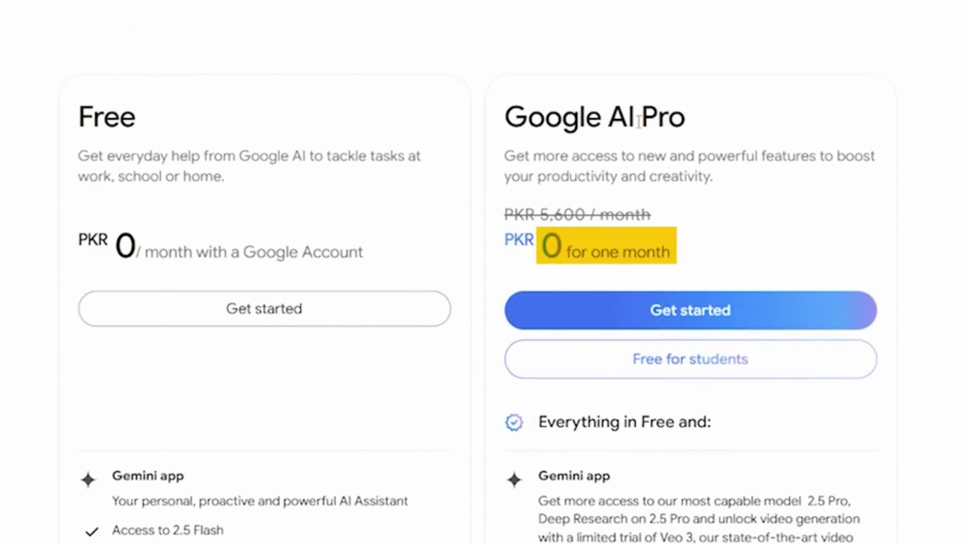
{"action": "scroll", "coordinate": [876, 181], "scroll_direction": "down", "scroll_amount": 3}
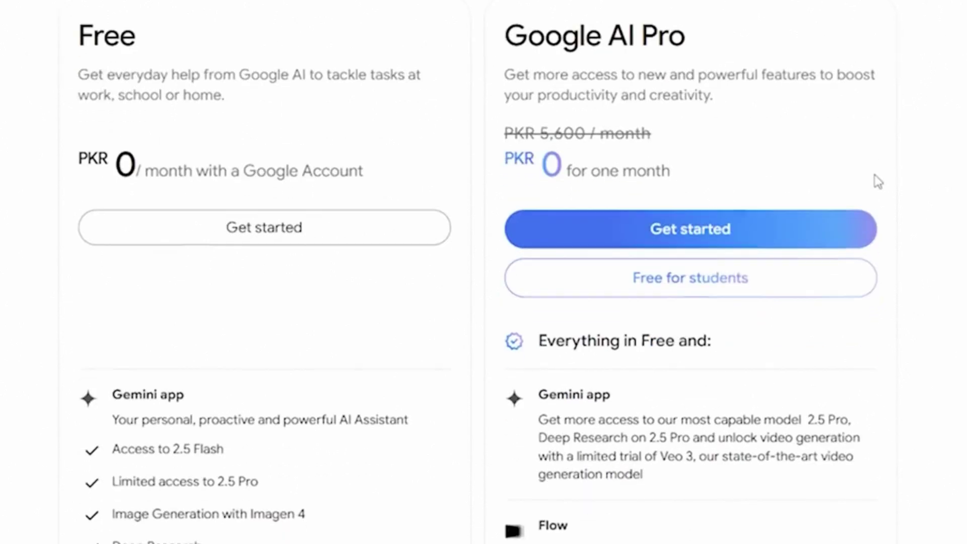
{"action": "scroll", "coordinate": [819, 265], "scroll_direction": "down", "scroll_amount": 2}
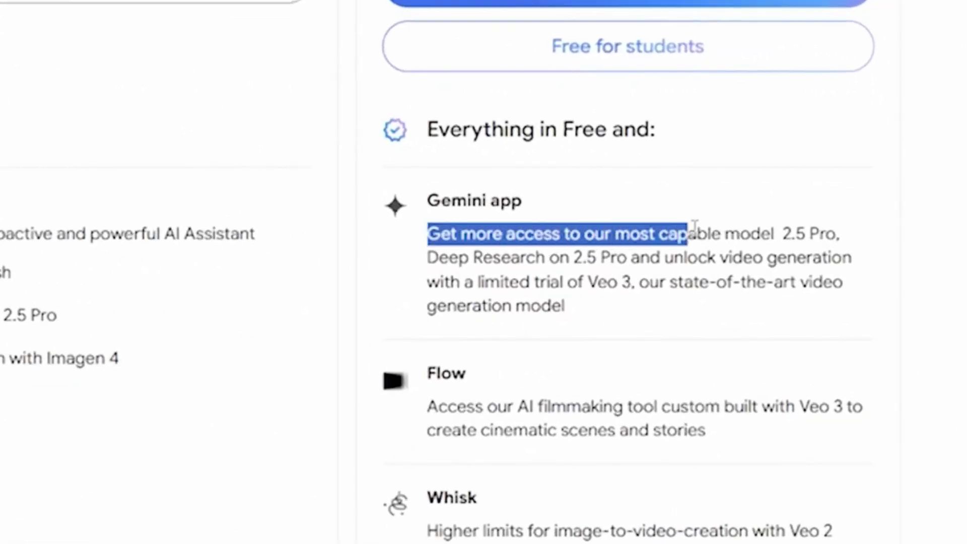
{"action": "left_click_drag", "start_coordinate": [780, 233], "coordinate": [875, 244]}
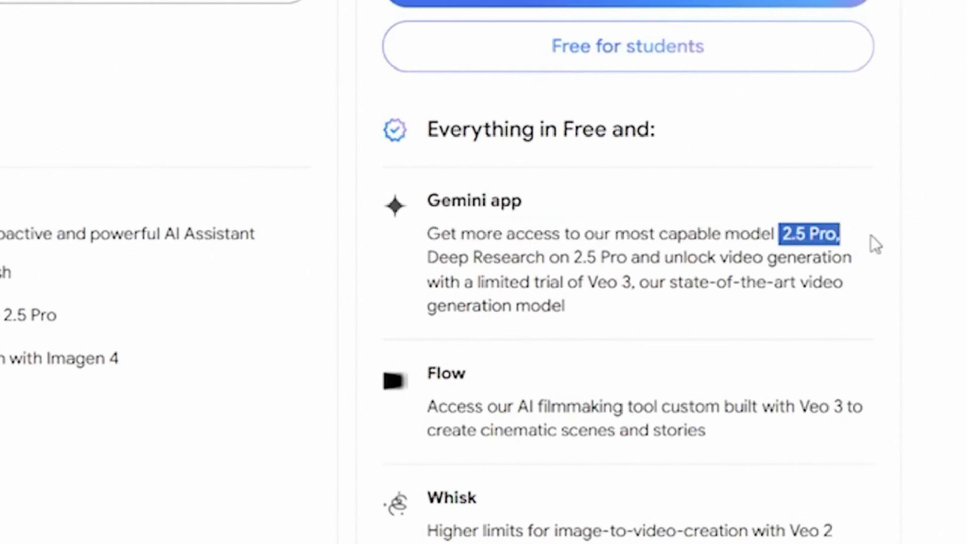
{"action": "left_click_drag", "start_coordinate": [436, 260], "coordinate": [603, 265]}
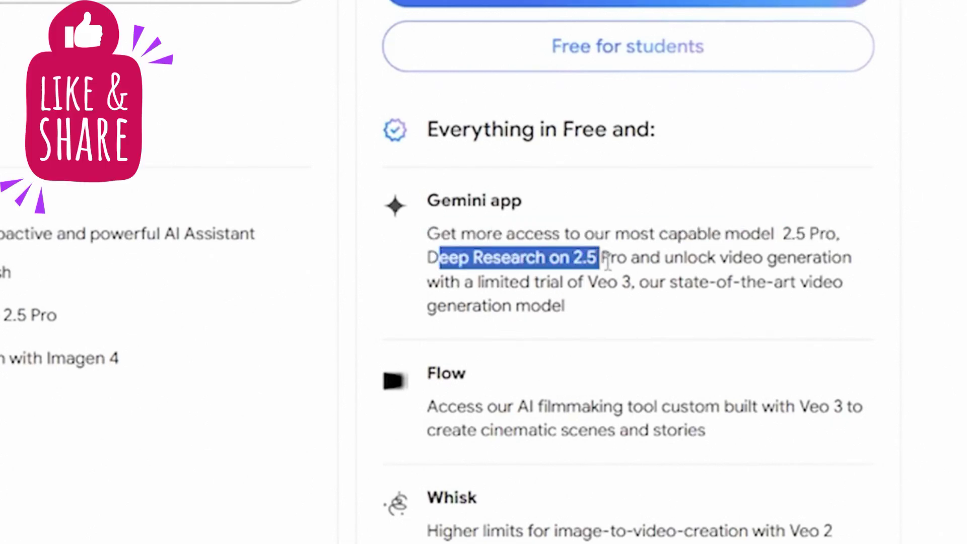
{"action": "left_click_drag", "start_coordinate": [684, 260], "coordinate": [814, 261]}
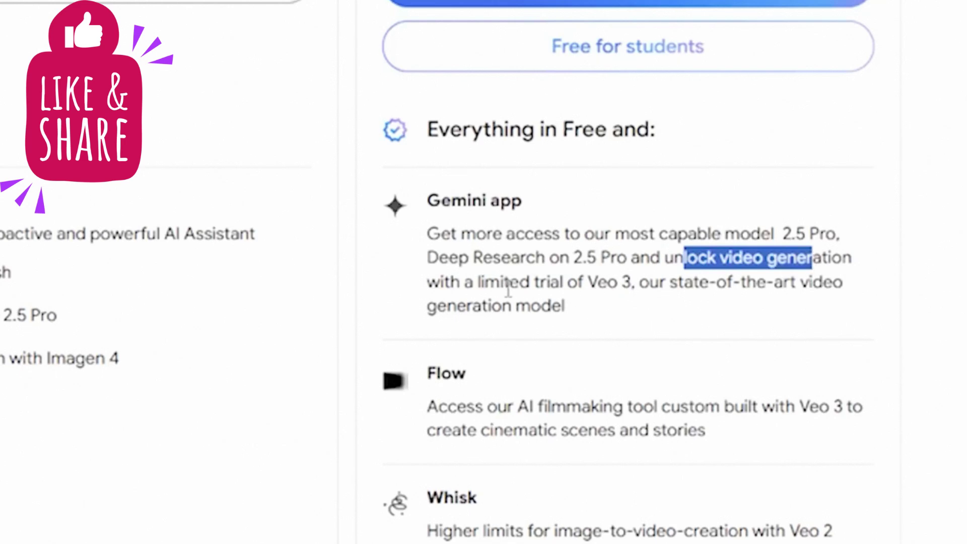
{"action": "left_click_drag", "start_coordinate": [480, 285], "coordinate": [599, 282]}
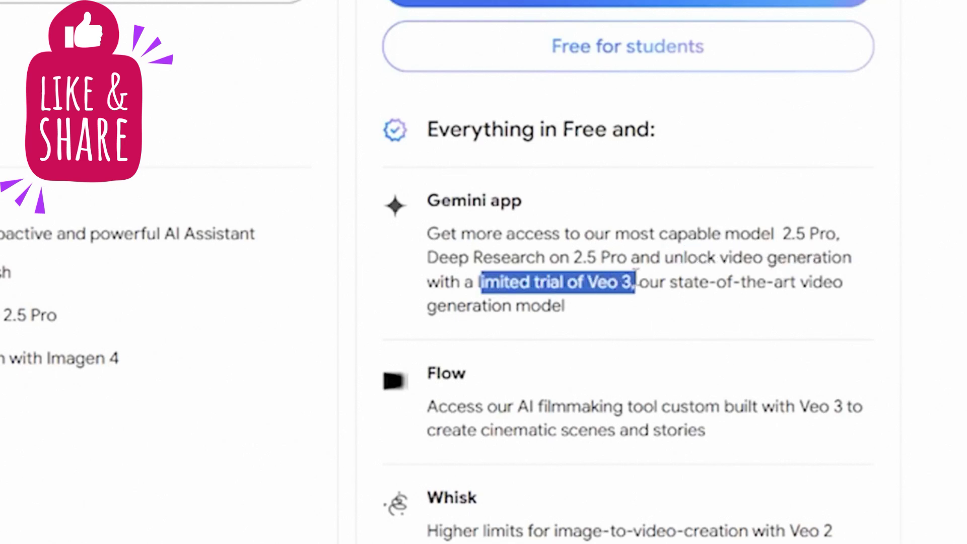
{"action": "left_click", "coordinate": [655, 308]}
{"action": "scroll", "coordinate": [652, 308], "scroll_direction": "down", "scroll_amount": 2}
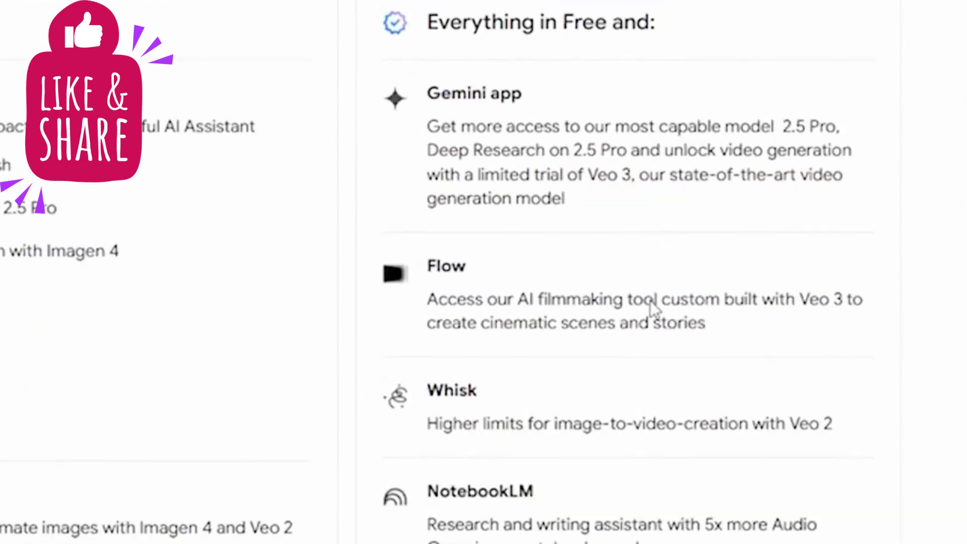
{"action": "left_click_drag", "start_coordinate": [428, 301], "coordinate": [636, 297]}
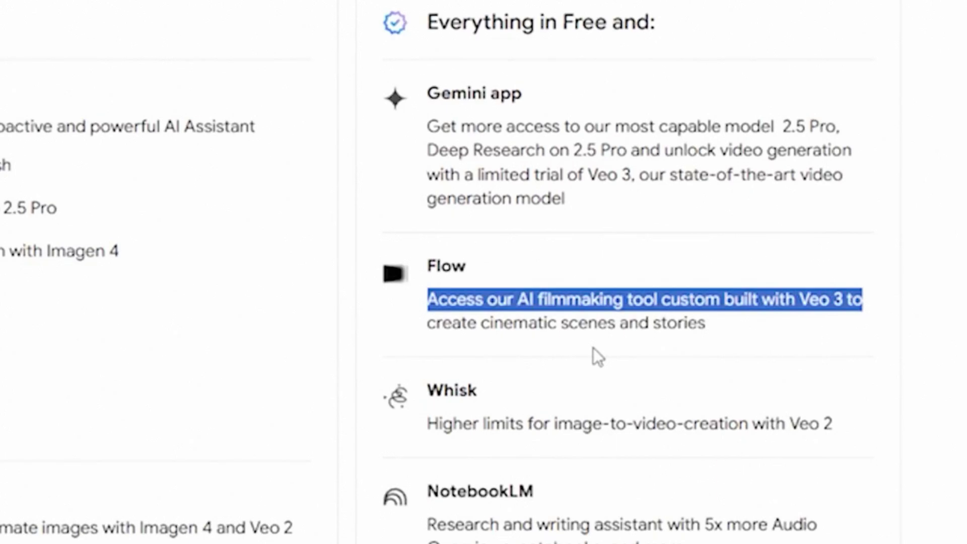
{"action": "left_click", "coordinate": [651, 254]}
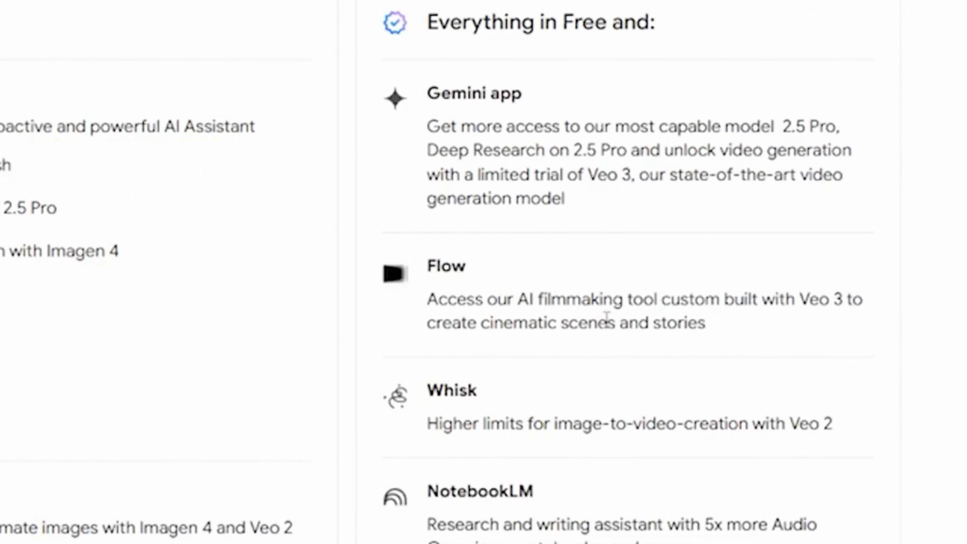
{"action": "scroll", "coordinate": [440, 240], "scroll_direction": "down", "scroll_amount": 4}
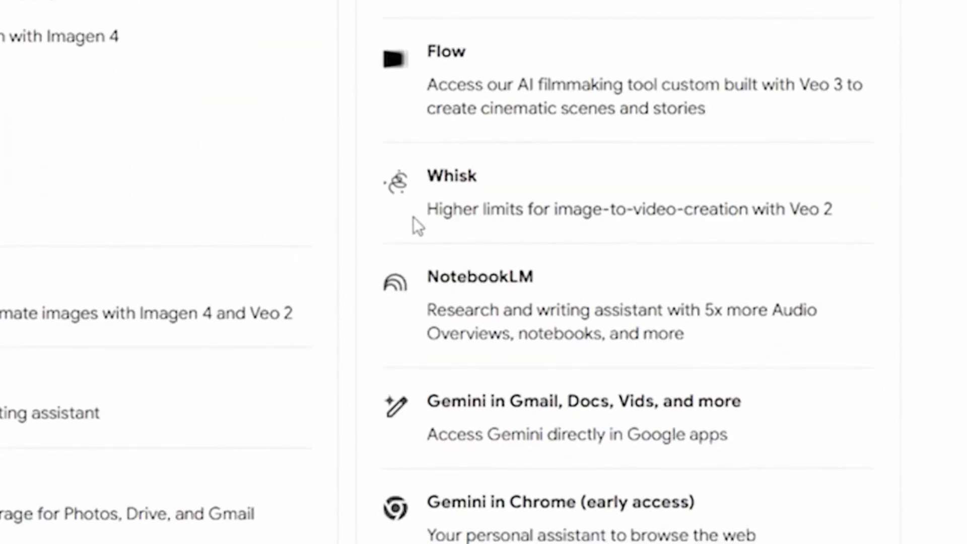
{"action": "left_click_drag", "start_coordinate": [413, 217], "coordinate": [545, 225]}
{"action": "scroll", "coordinate": [934, 237], "scroll_direction": "up", "scroll_amount": 4}
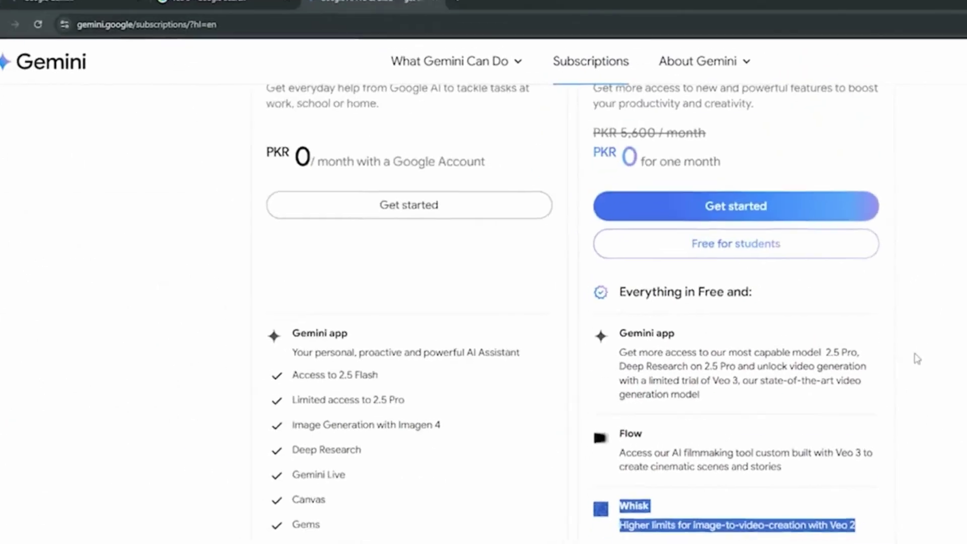
- Reload the subscriptions page and select its web address
{"action": "scroll", "coordinate": [916, 359], "scroll_direction": "up", "scroll_amount": 5}
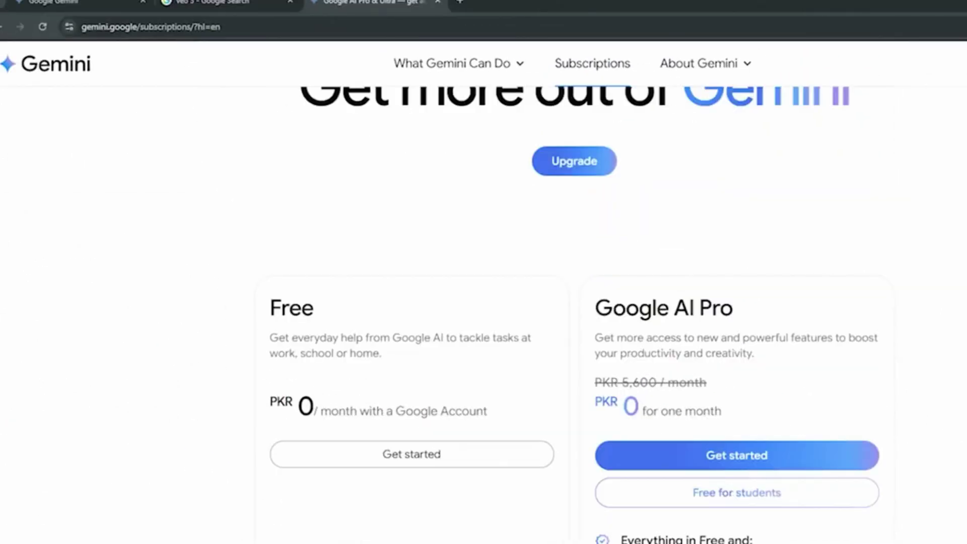
{"action": "left_click", "coordinate": [590, 61]}
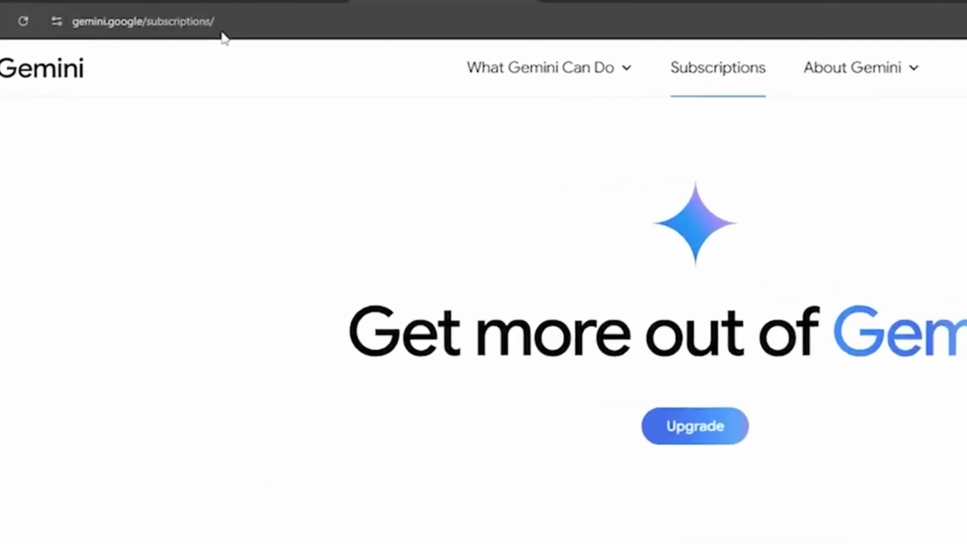
{"action": "left_click_drag", "start_coordinate": [194, 26], "coordinate": [76, 28]}
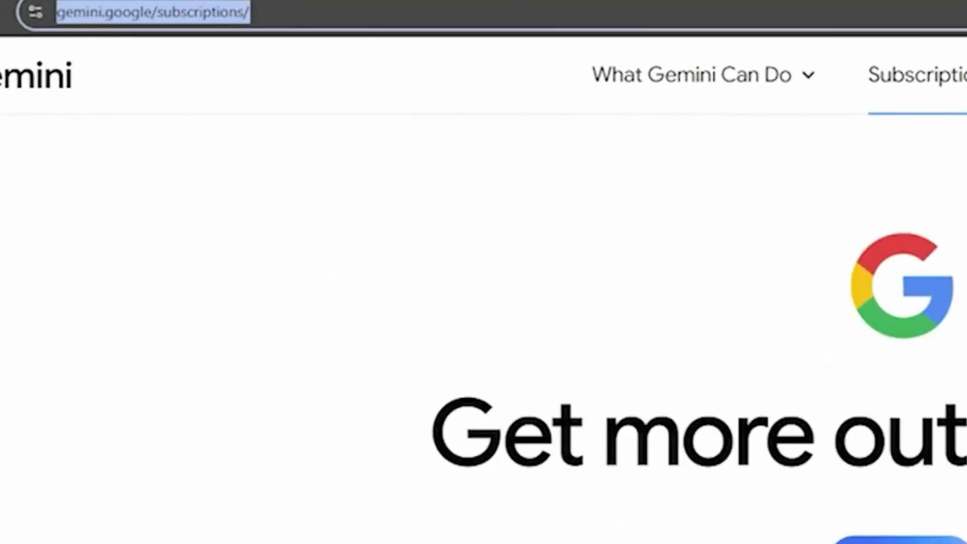
{"action": "scroll", "coordinate": [920, 280], "scroll_direction": "down", "scroll_amount": 5}
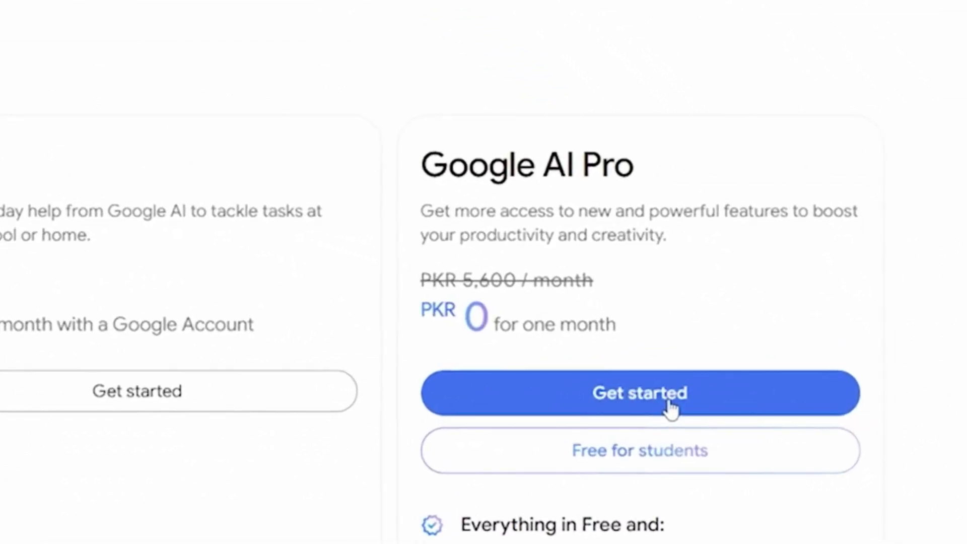
- Start the Google AI Pro free month, agree to the terms, and choose to add a card
{"action": "left_click", "coordinate": [670, 408]}
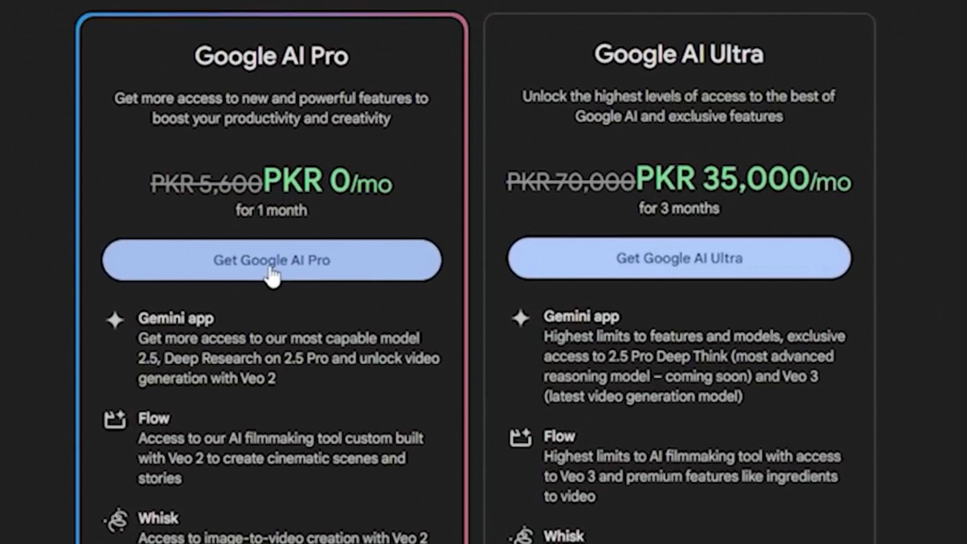
{"action": "left_click", "coordinate": [272, 274]}
{"action": "left_click", "coordinate": [730, 361]}
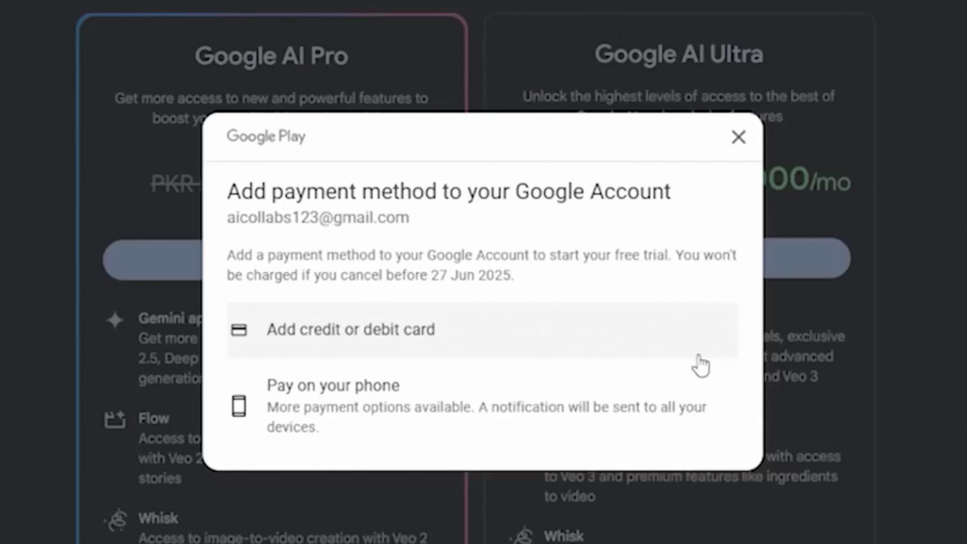
{"action": "left_click", "coordinate": [432, 342]}
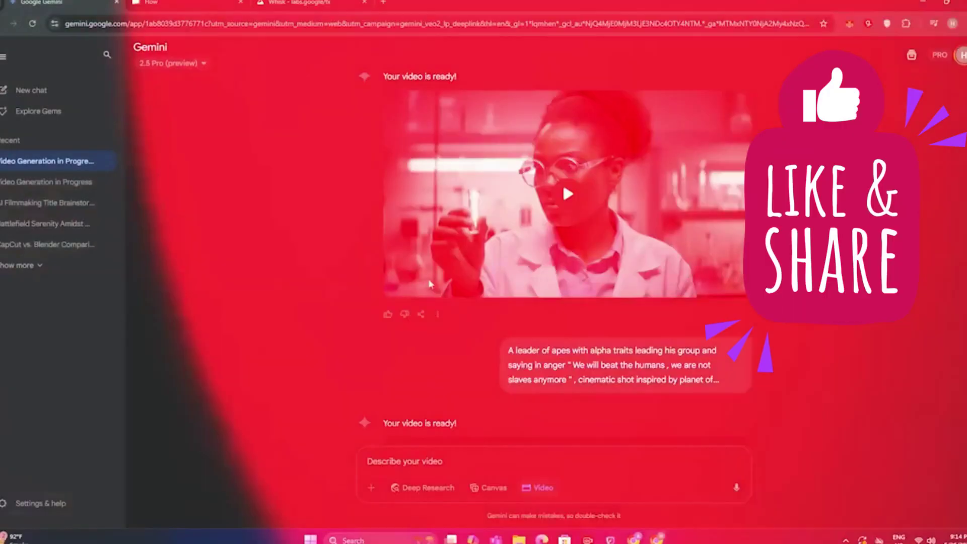
- Review the finished ape video in the chat, then select the address bar for labs.google/flow
{"action": "scroll", "coordinate": [470, 442], "scroll_direction": "down", "scroll_amount": 5}
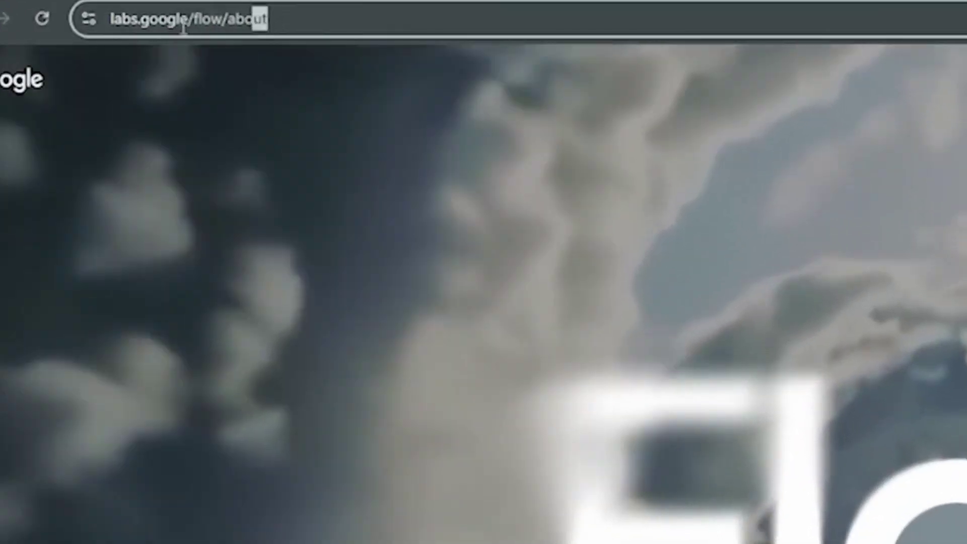
{"action": "left_click_drag", "start_coordinate": [184, 29], "coordinate": [104, 29]}
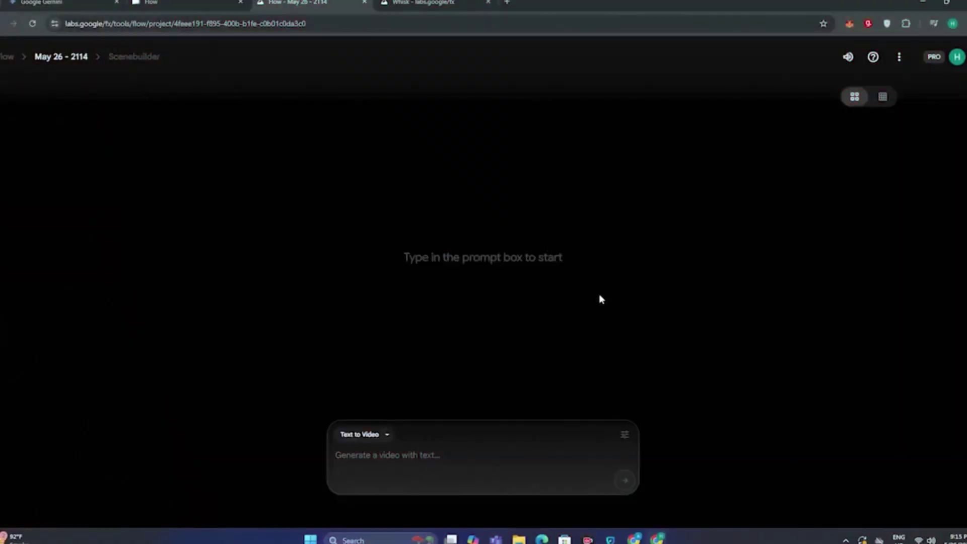
- Switch Flow to Frames to Video, attach the ape image, and type the chest-beating ape prompt
{"action": "left_click", "coordinate": [359, 438]}
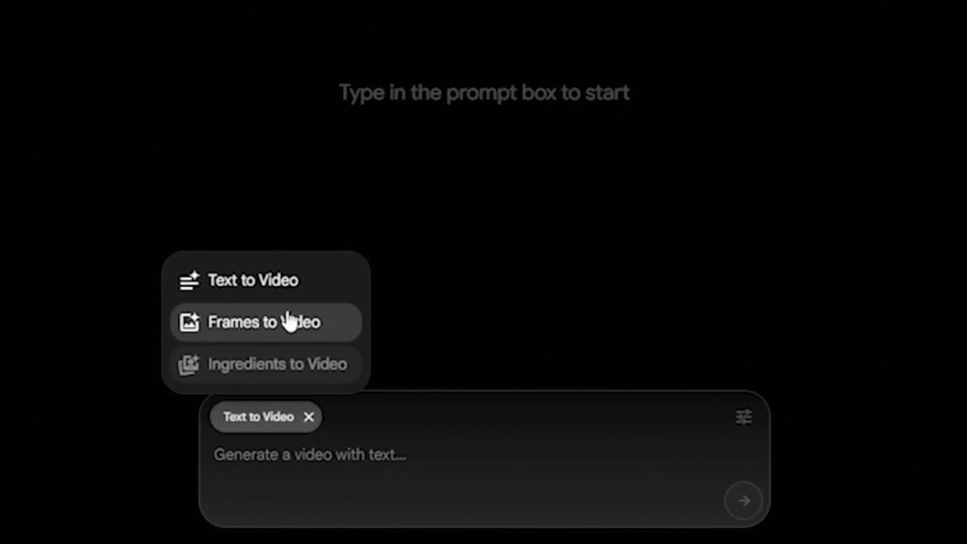
{"action": "mouse_move", "coordinate": [260, 375]}
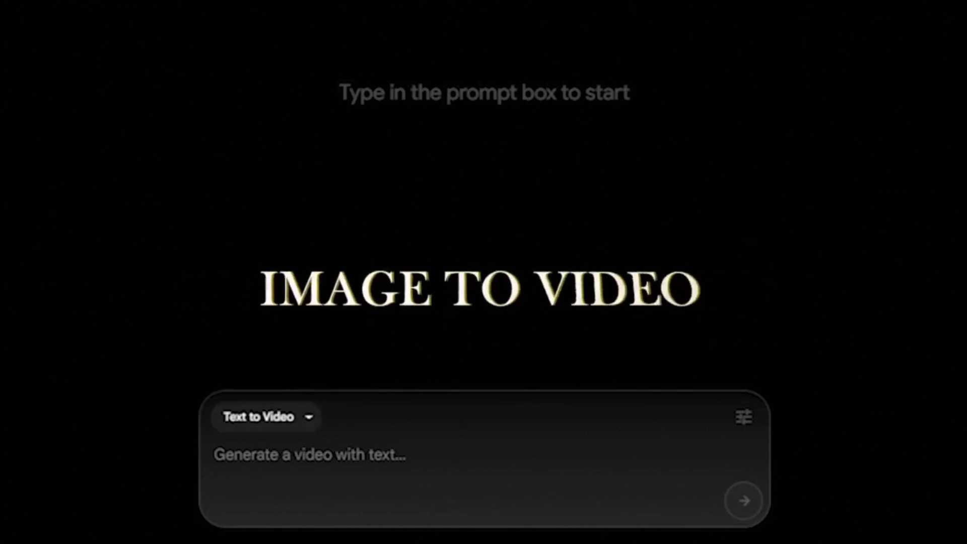
{"action": "mouse_move", "coordinate": [277, 427]}
{"action": "left_click", "coordinate": [263, 327]}
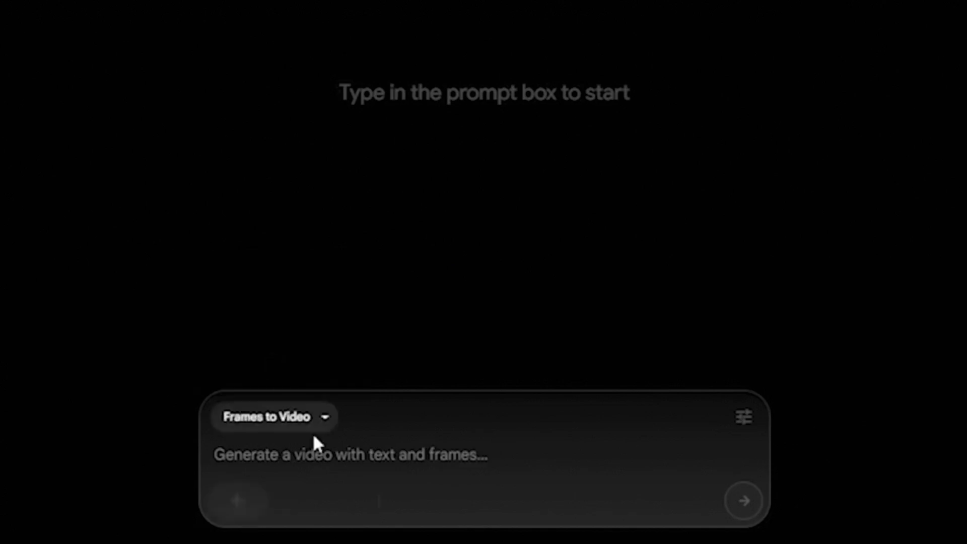
{"action": "left_click", "coordinate": [249, 502]}
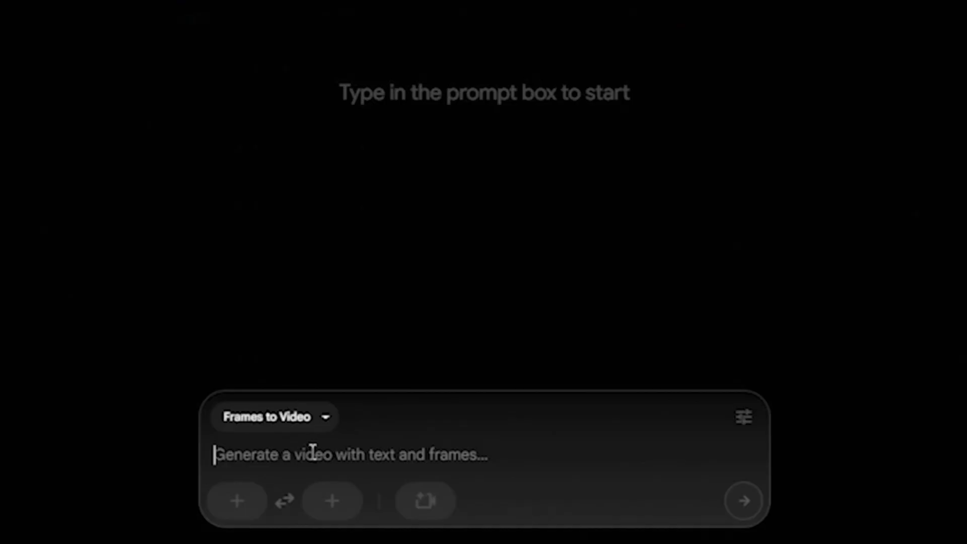
{"action": "type", "text": "an ape is beating hgi"}
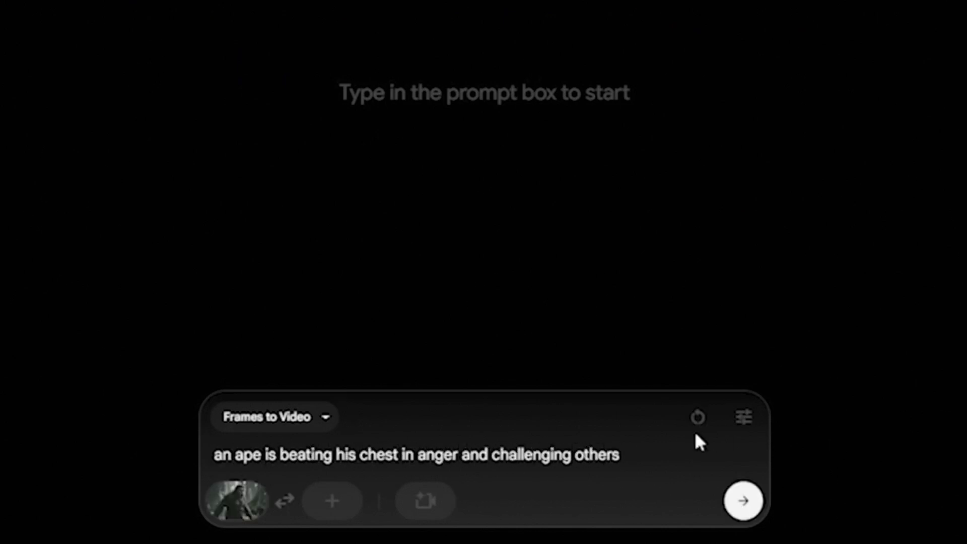
- Compare Fast and Quality levels, settle on Highest Quality (Experimental Audio), and generate the videos
{"action": "left_click", "coordinate": [750, 417]}
{"action": "left_click", "coordinate": [599, 304]}
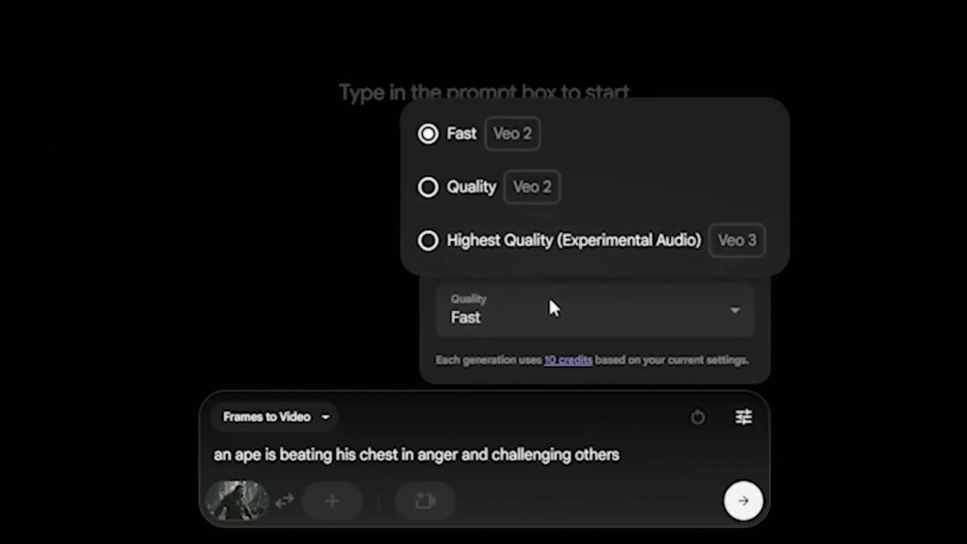
{"action": "left_click", "coordinate": [442, 248]}
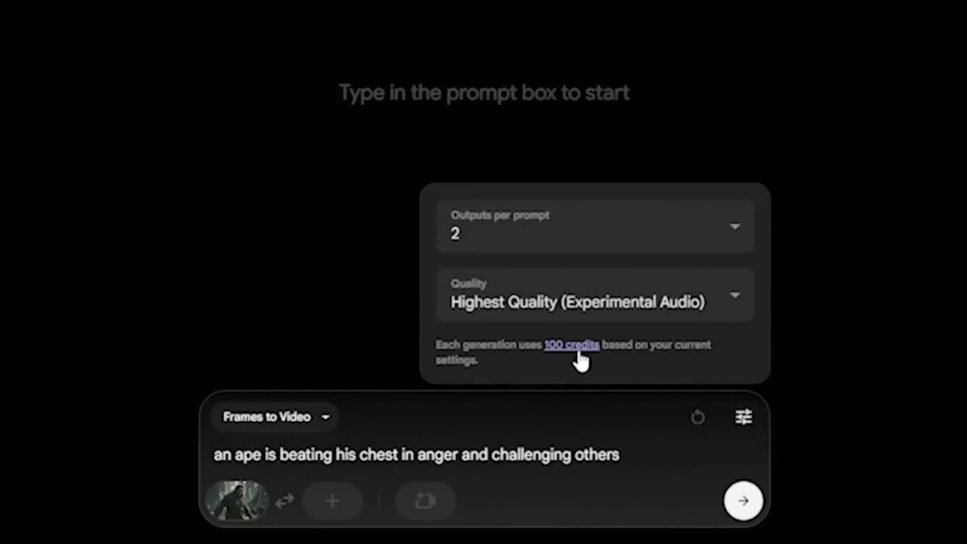
{"action": "left_click", "coordinate": [572, 302]}
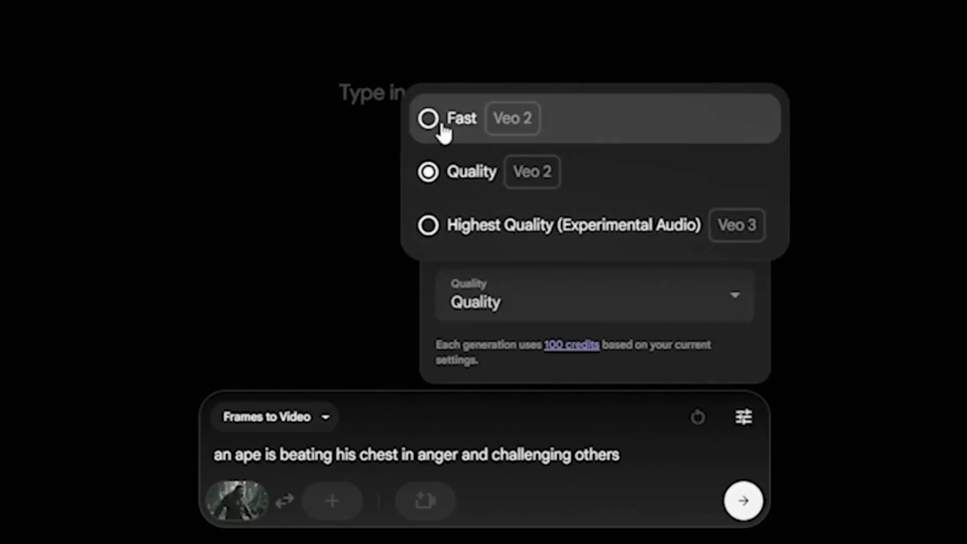
{"action": "left_click", "coordinate": [442, 129]}
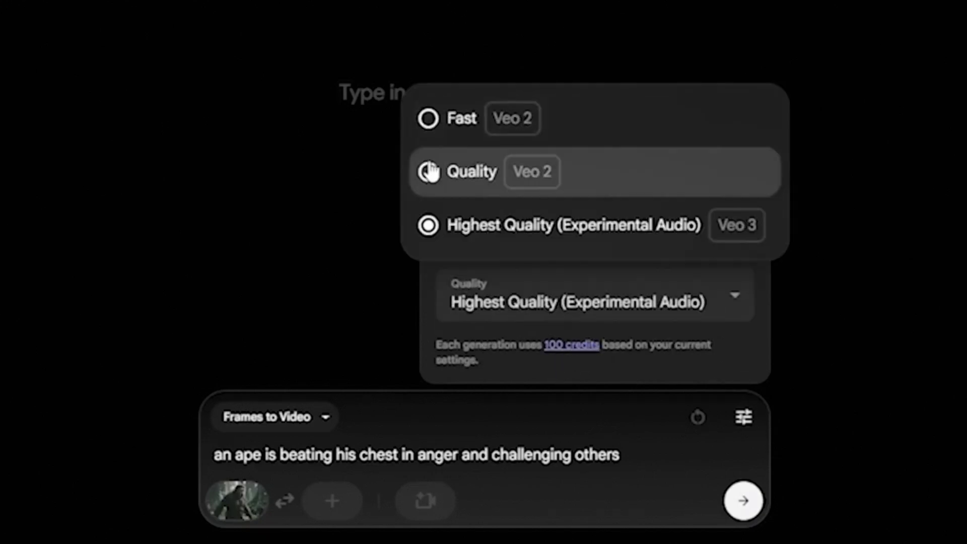
{"action": "left_click", "coordinate": [429, 171]}
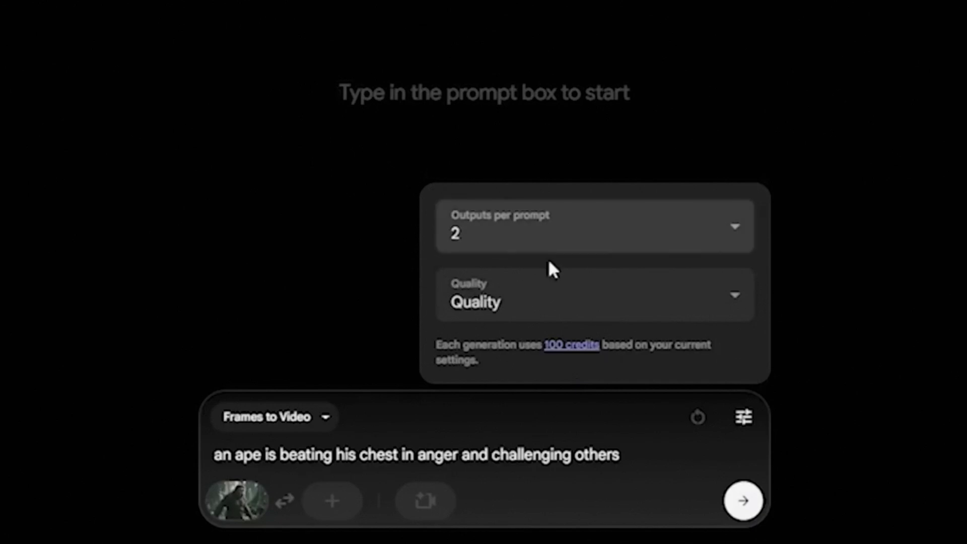
{"action": "left_click", "coordinate": [626, 314]}
{"action": "left_click", "coordinate": [431, 225]}
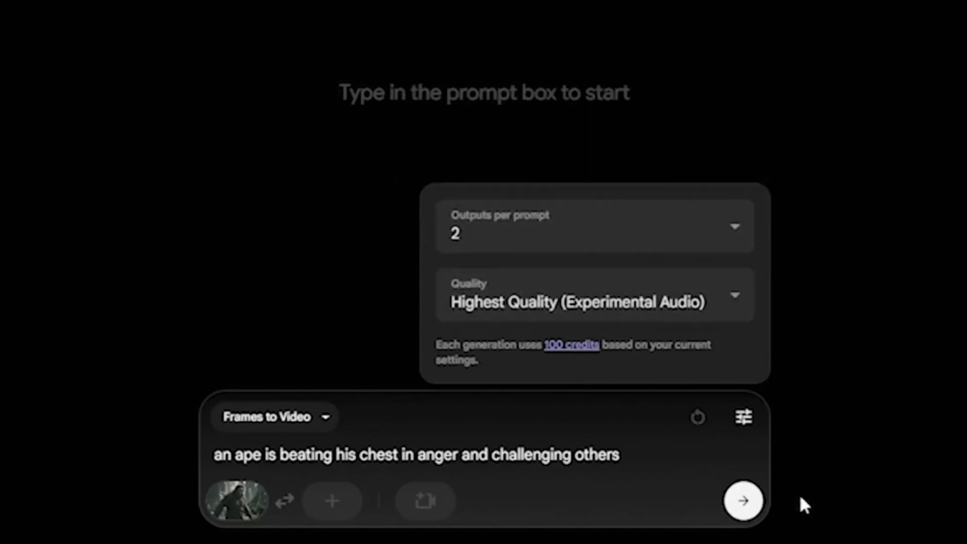
{"action": "left_click", "coordinate": [743, 500]}
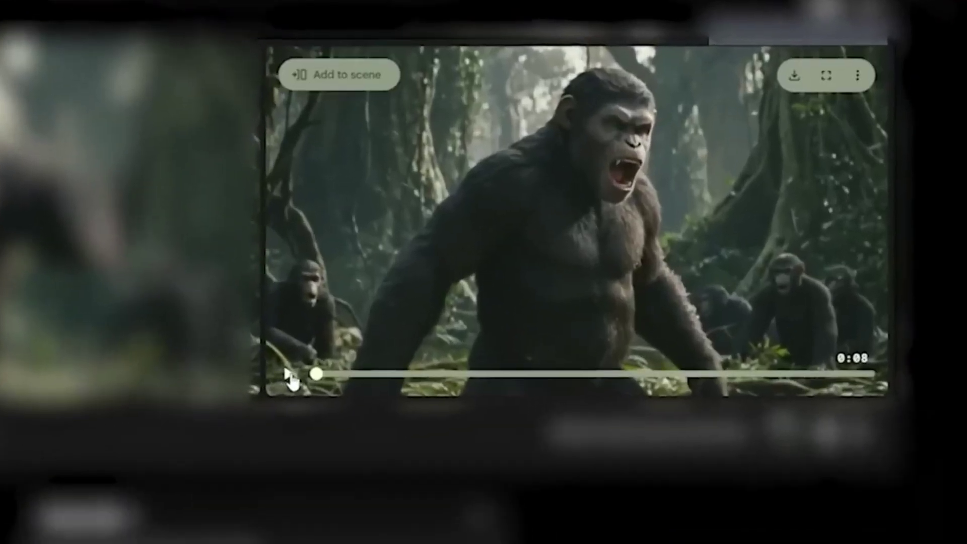
- Play a generated ape clip and view the account panel showing 720 AI credits
{"action": "left_click", "coordinate": [290, 375]}
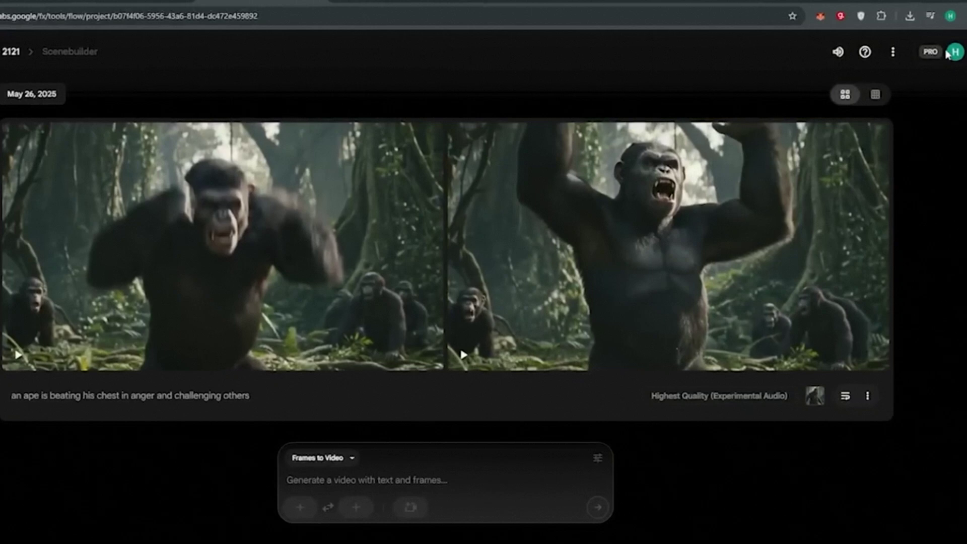
{"action": "left_click", "coordinate": [956, 57]}
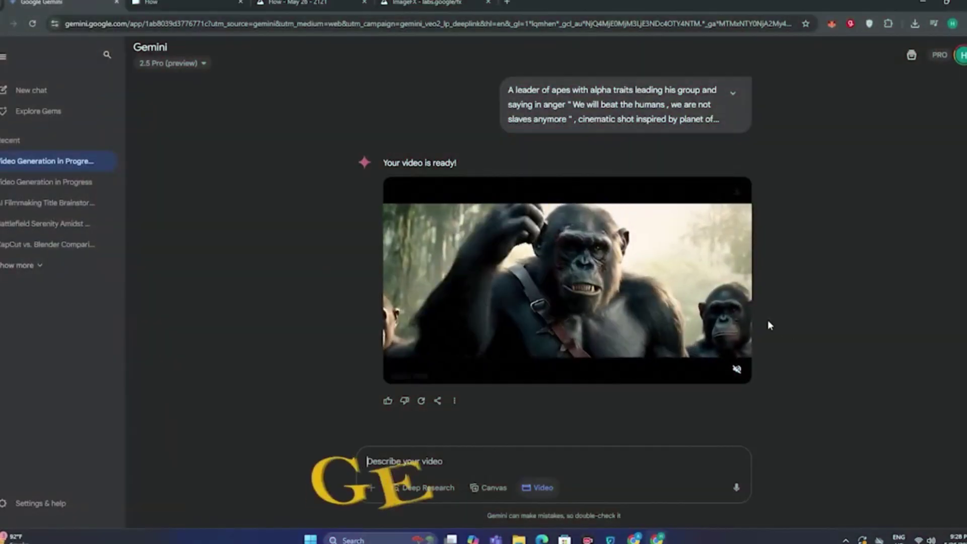
{"action": "scroll", "coordinate": [766, 312], "scroll_direction": "up", "scroll_amount": 15}
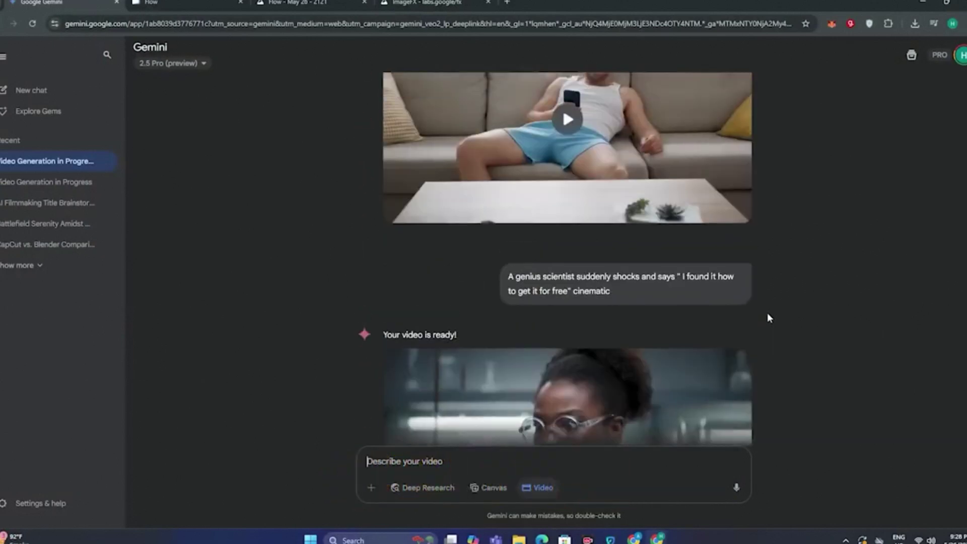
{"action": "scroll", "coordinate": [768, 317], "scroll_direction": "up", "scroll_amount": 5}
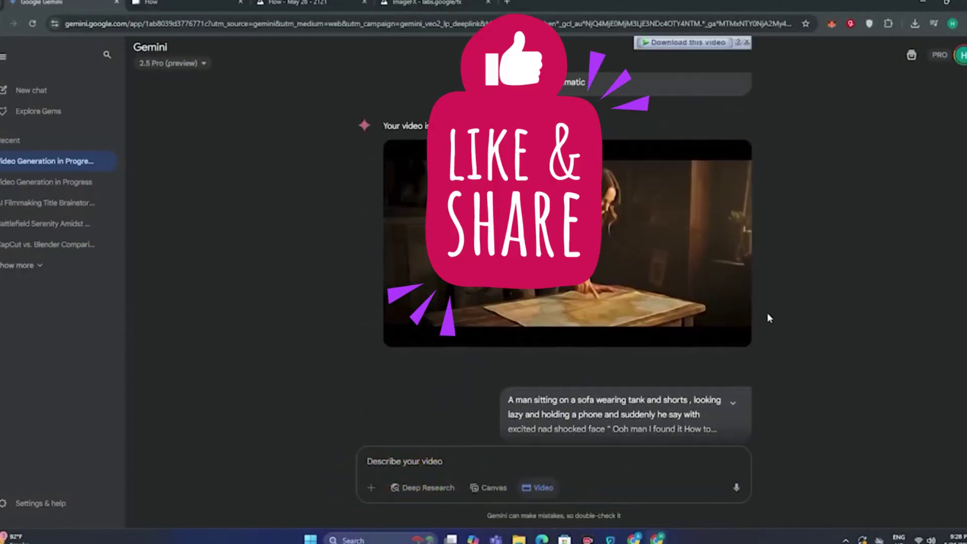
{"action": "scroll", "coordinate": [767, 317], "scroll_direction": "down", "scroll_amount": 10}
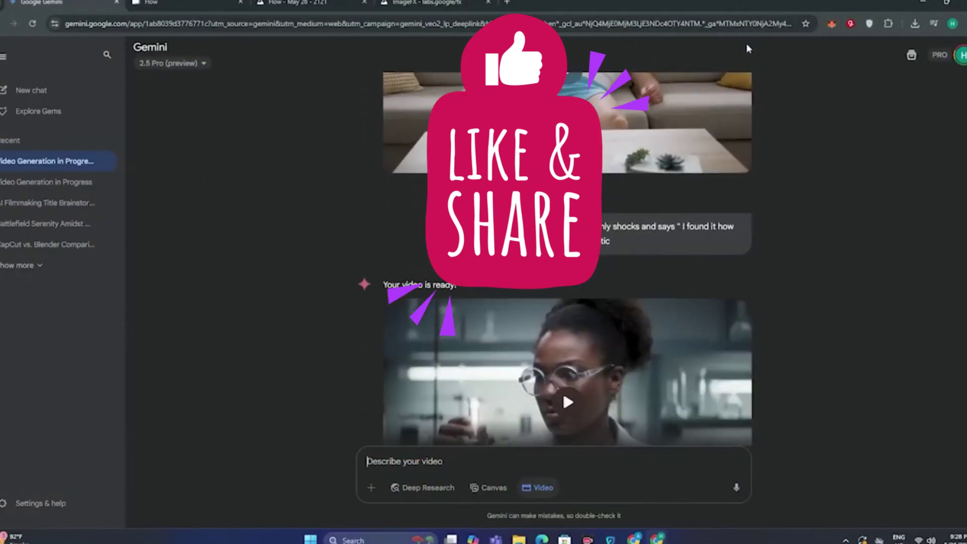
{"action": "scroll", "coordinate": [795, 170], "scroll_direction": "down", "scroll_amount": 8}
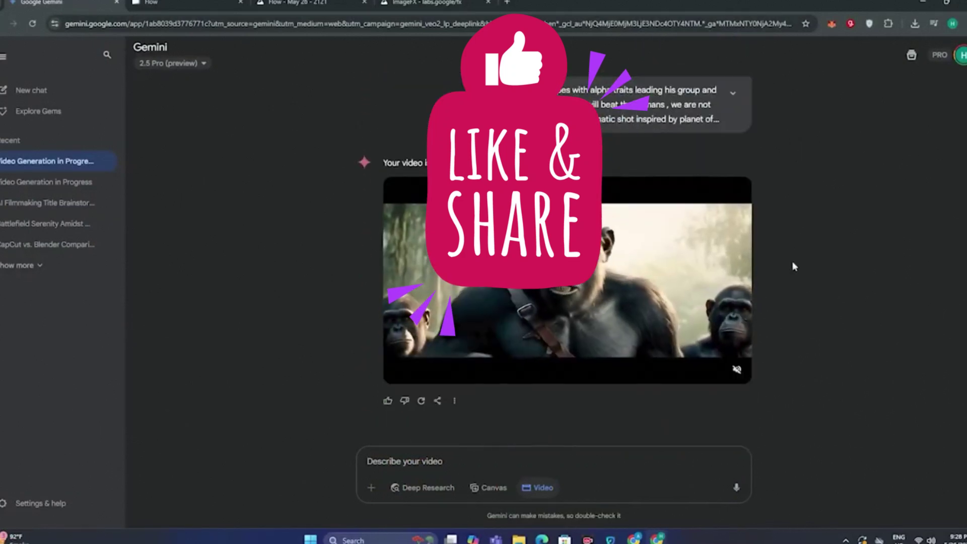